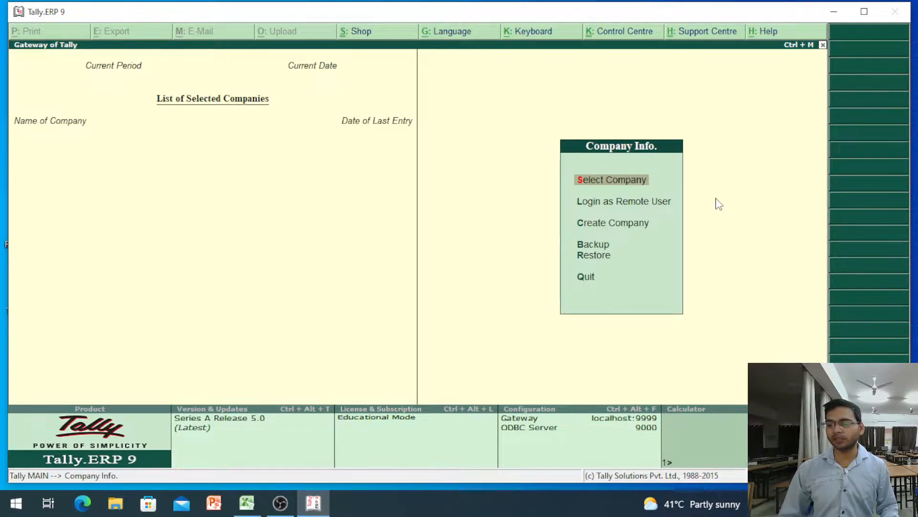
- Highlight Create Company in the Gateway of Tally's Company Info. menu
key(Down)
key(Down)
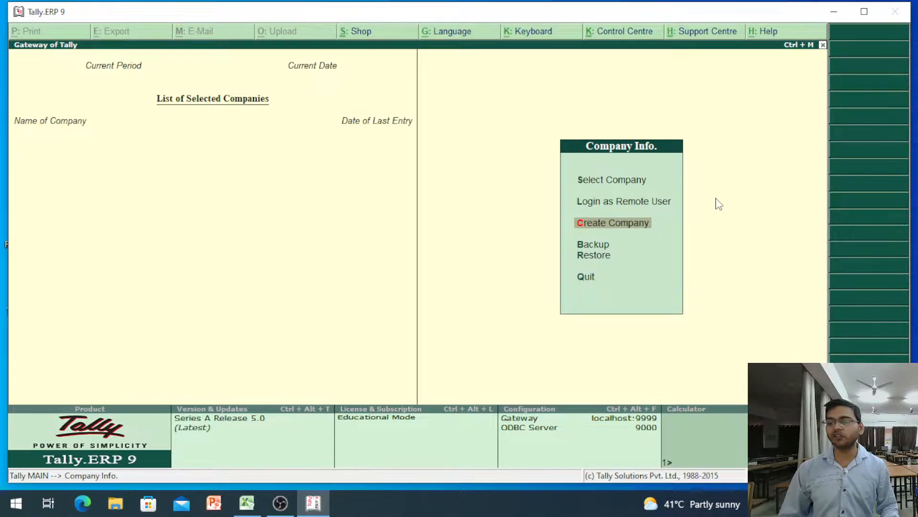
key(Up)
key(Up)
key(Down)
key(Down)
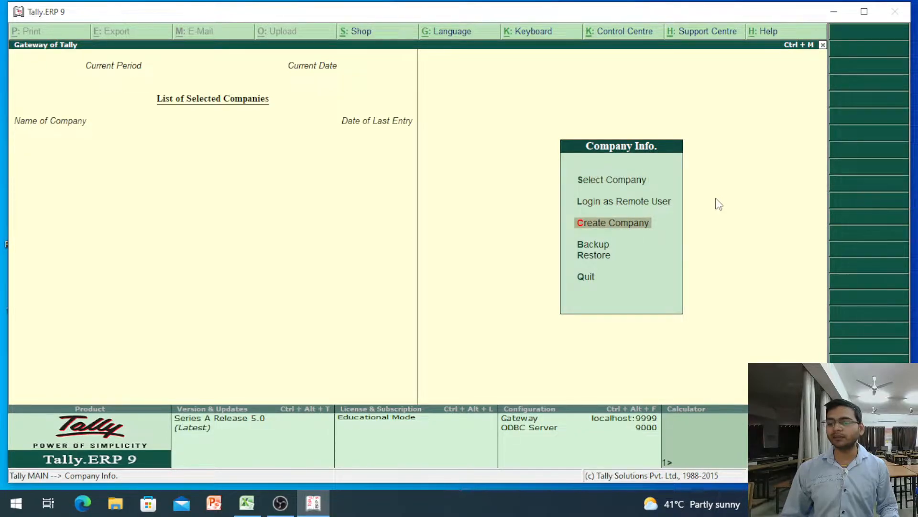
- Start Create Company and return to the Directory field of the blank form
key(Return)
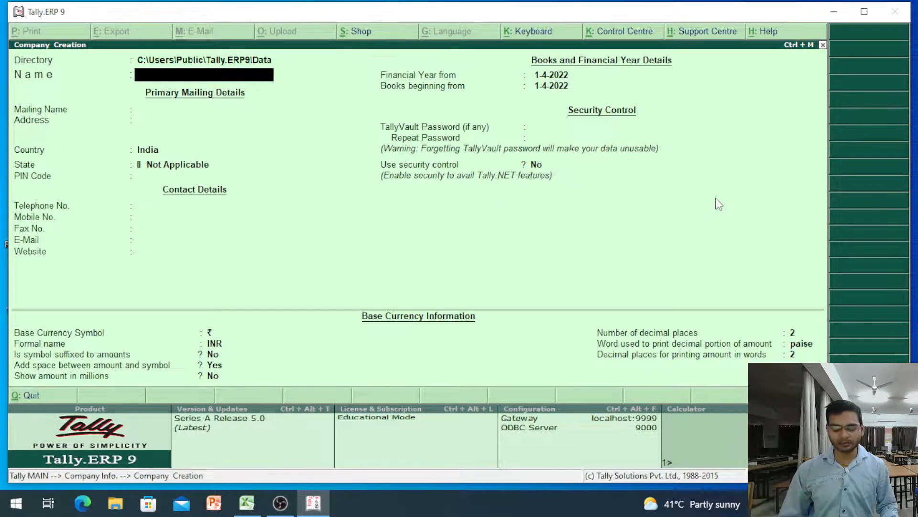
key(BackSpace)
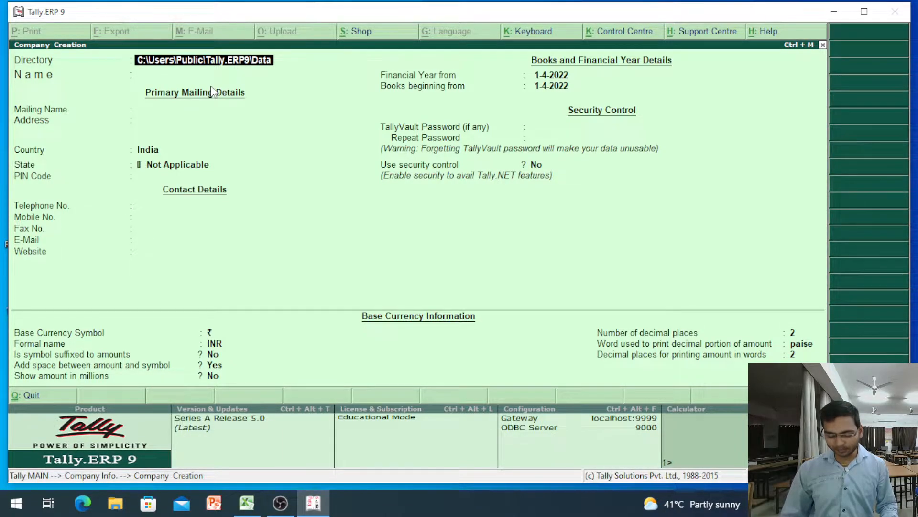
- Replace the default data directory path with d:\data
key(Delete)
key(Delete)
key(Delete)
key(Delete)
key(Delete)
key(Delete)
key(Delete)
key(Delete)
key(Delete)
key(Delete)
key(Delete)
key(Delete)
key(Delete)
key(Delete)
key(Delete)
key(Delete)
key(Delete)
key(Delete)
key(Delete)
key(Delete)
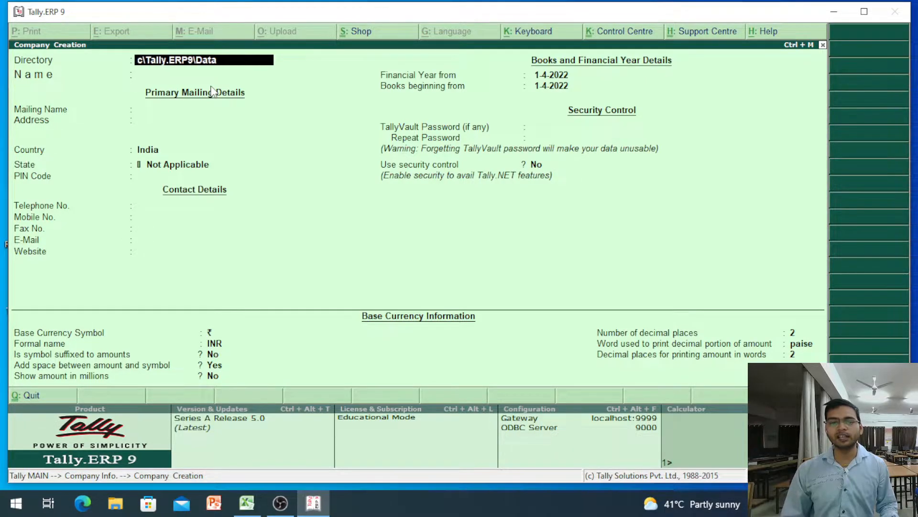
key(Delete)
key(Delete)
text(d)
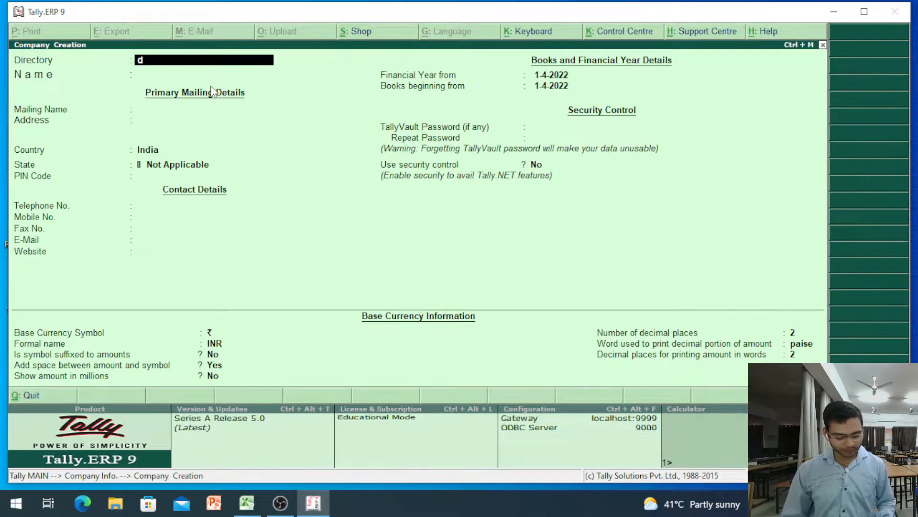
text(:/)
key(BackSpace)
text(\)
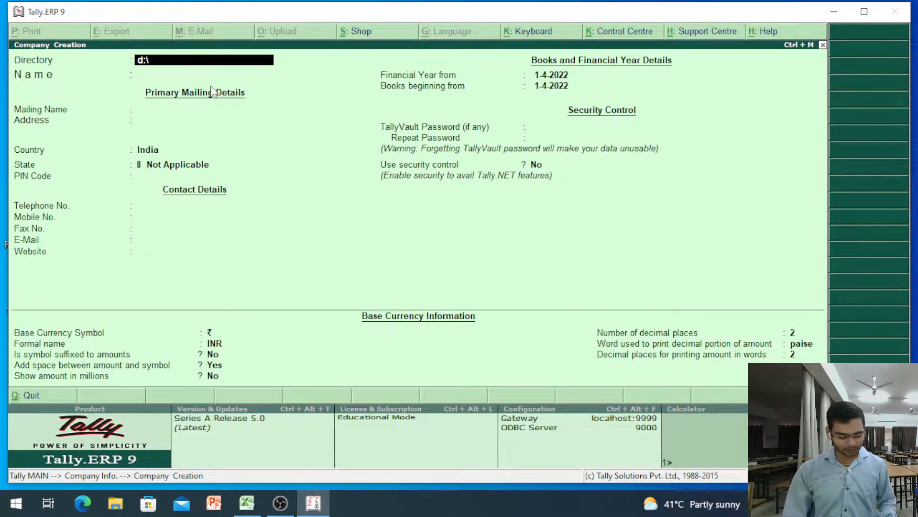
text(data)
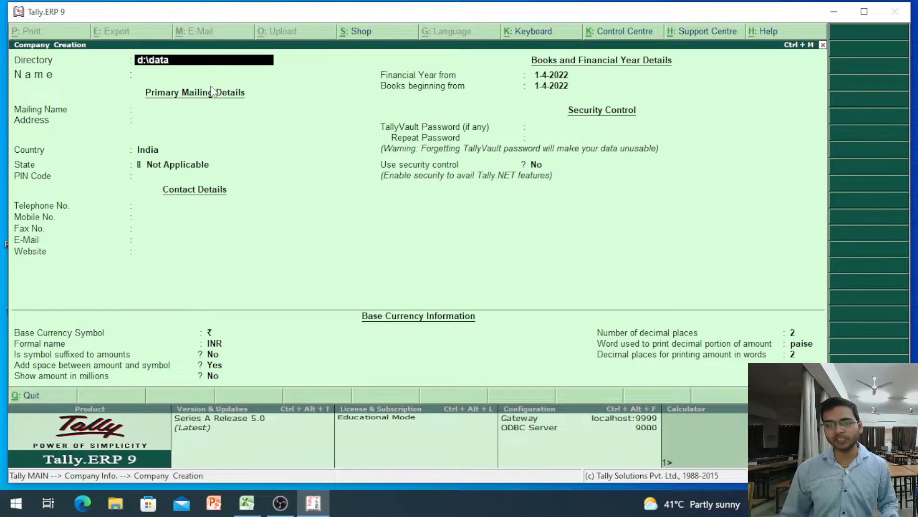
key(Return)
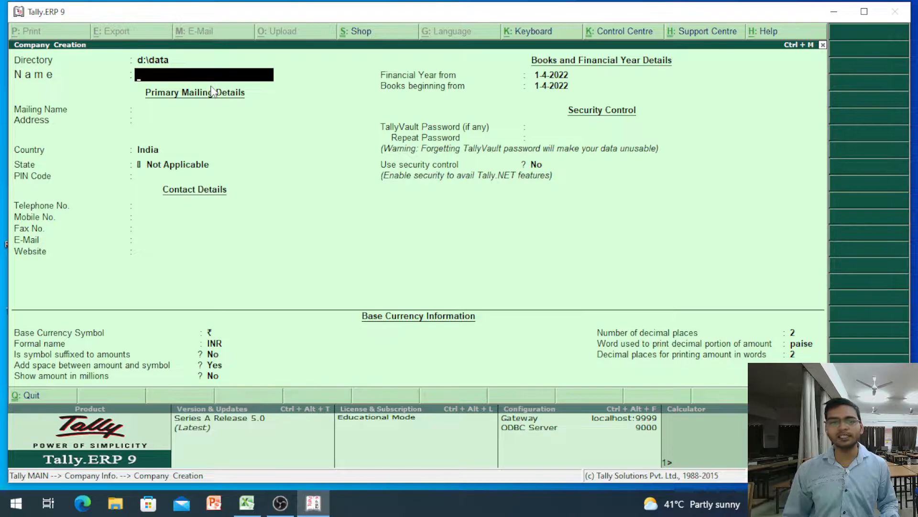
- Enter 'Somya Kirana' as the company name
text(Somy)
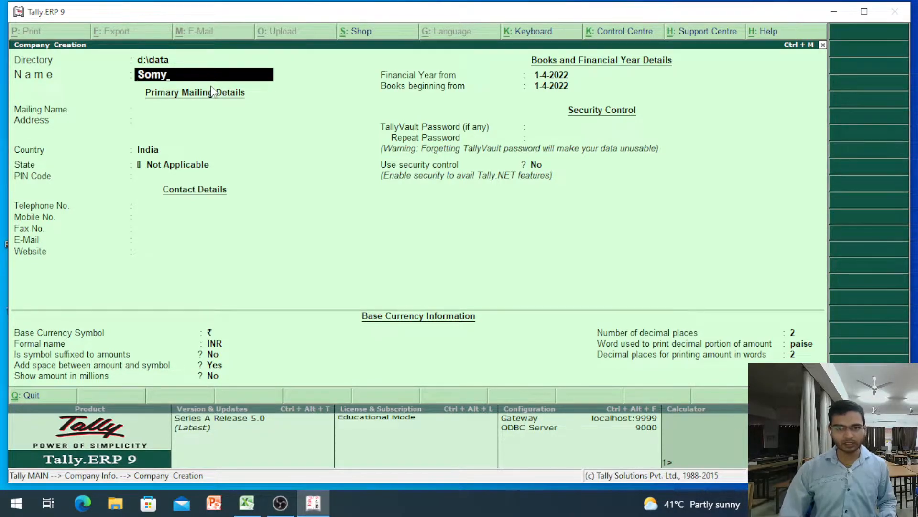
text(a)
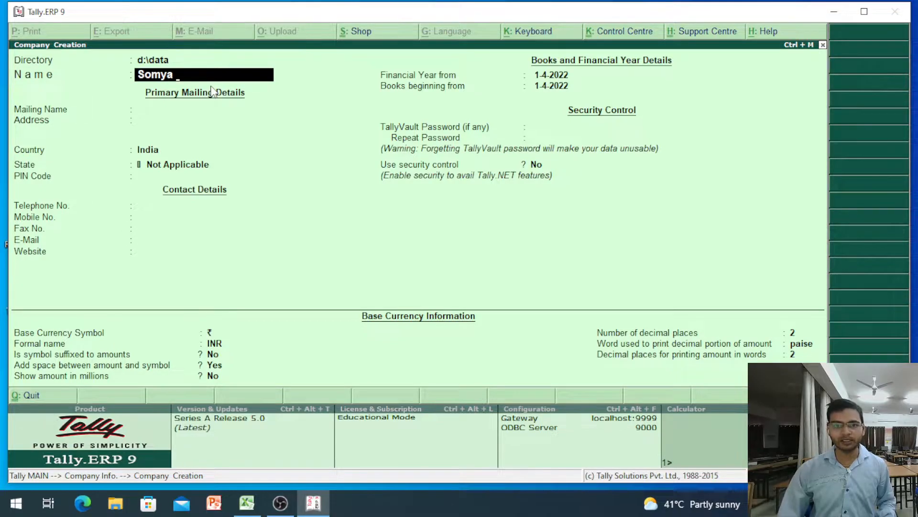
text( Kirana)
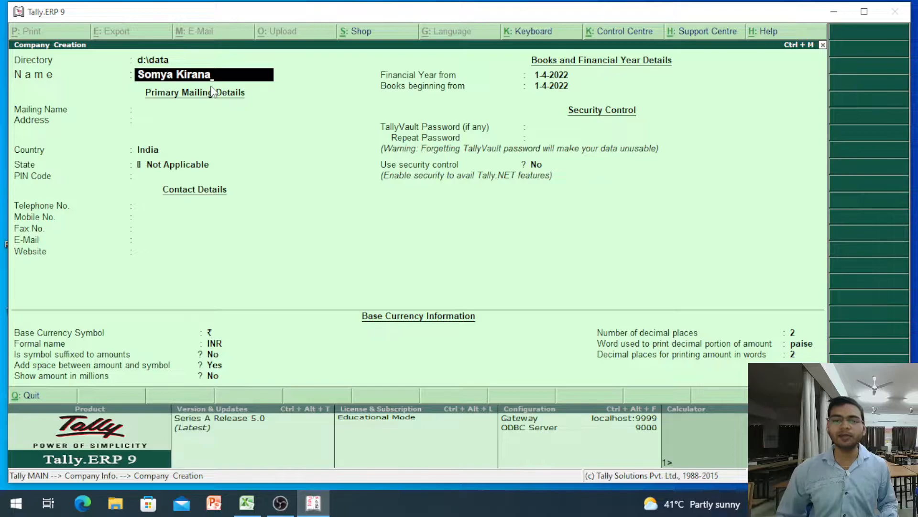
key(Return)
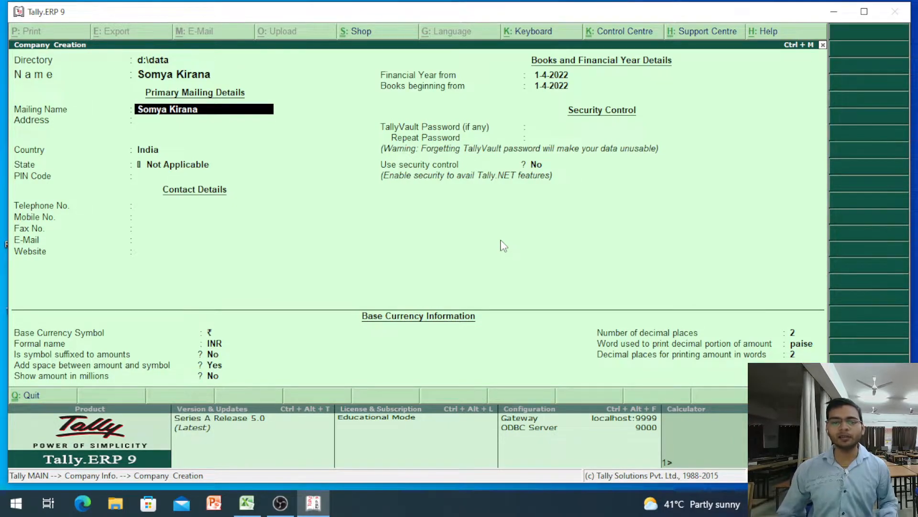
- Keep the default mailing name and enter address lines 'Gurukul Parisar' and 'Rau Ramgwasa Road Indore'
key(Return)
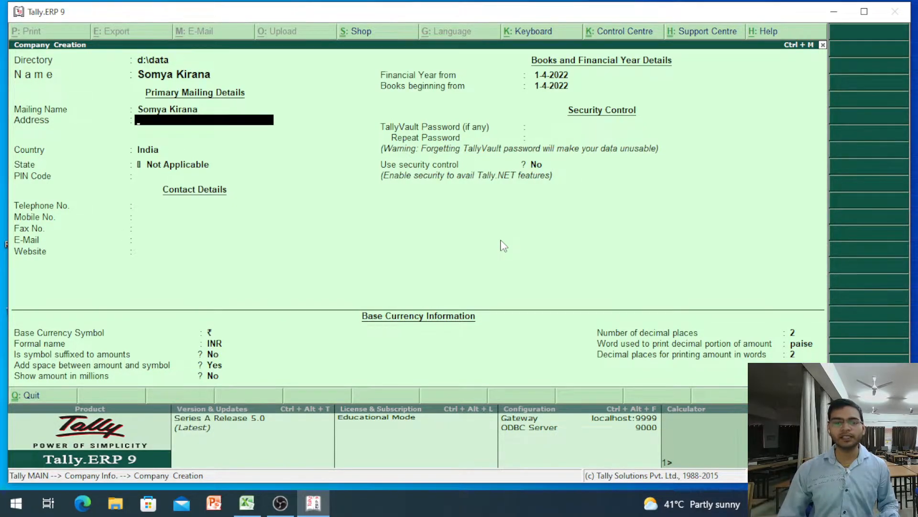
text(G)
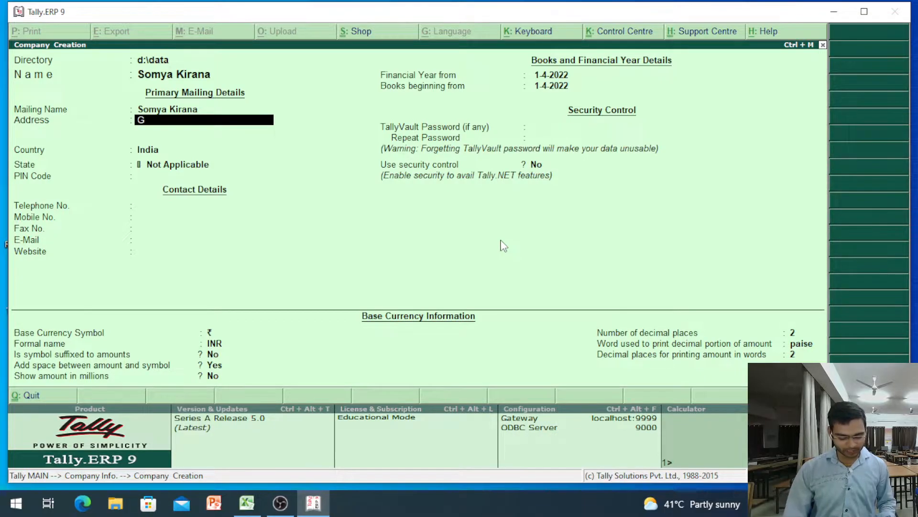
text(urukul)
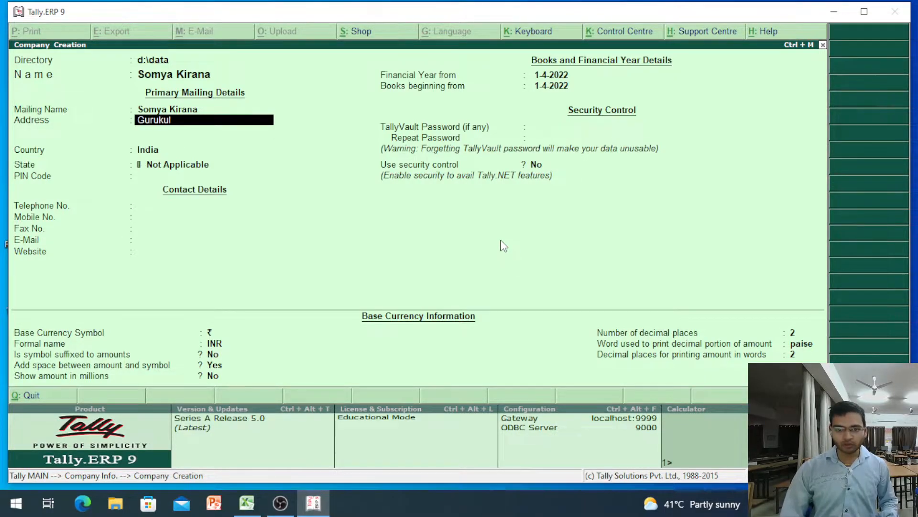
text( Parisa)
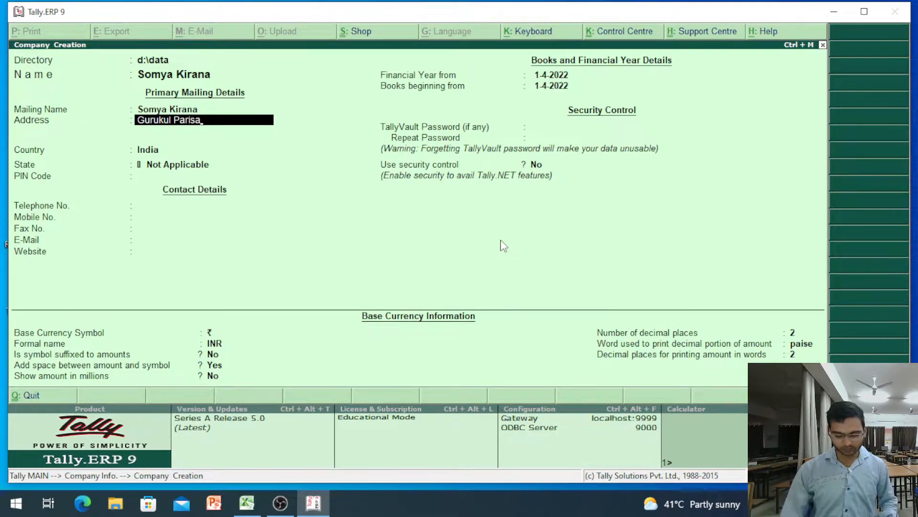
key(BackSpace)
text(har)
key(Return)
text(Rau Ramgwasa Ro)
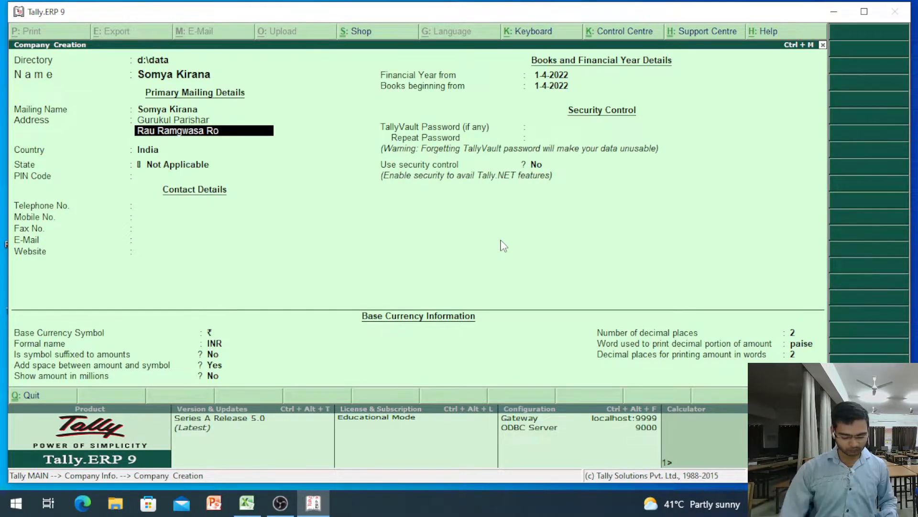
text(ad Indore)
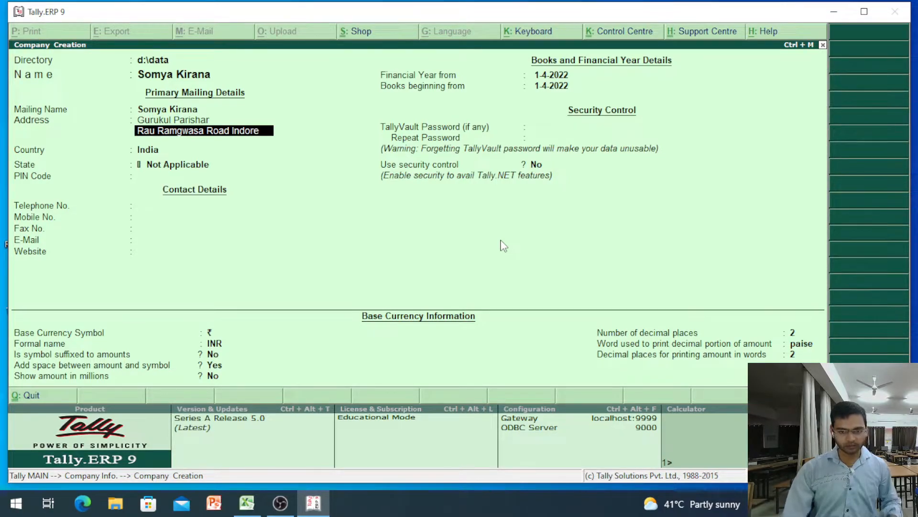
key(Return)
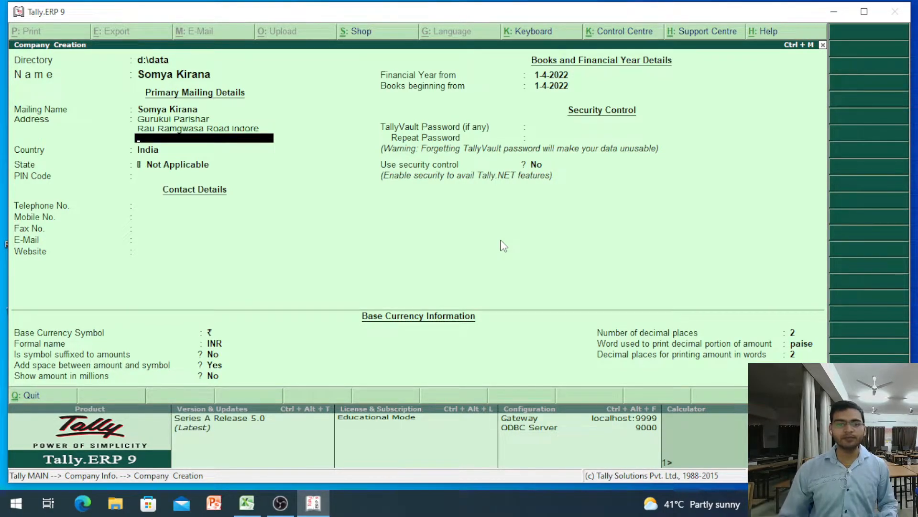
key(Return)
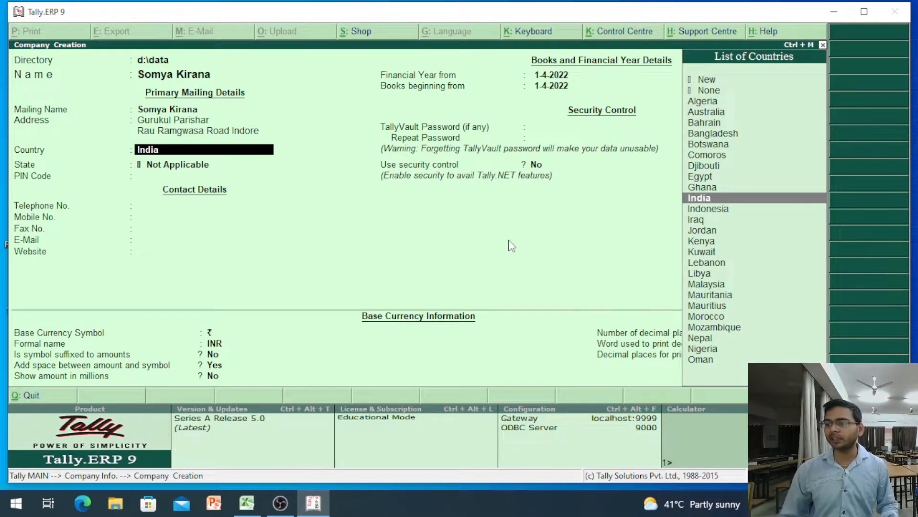
- Select India from the List of Countries as the company's country
key(Up)
key(Up)
key(Up)
key(Up)
key(Up)
key(Up)
key(Up)
key(Up)
key(Up)
key(Up)
key(Down)
key(Down)
key(Down)
key(Down)
key(Down)
key(Down)
key(Down)
key(Down)
key(Down)
key(Down)
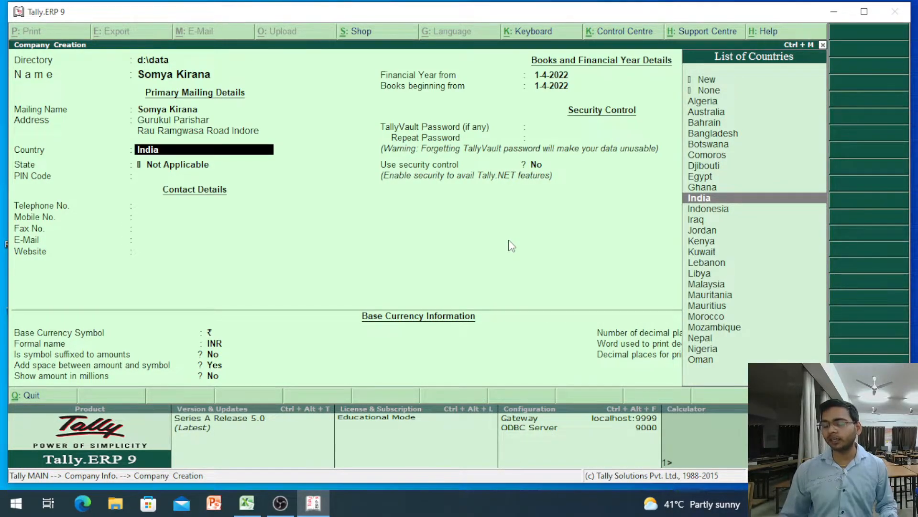
key(Return)
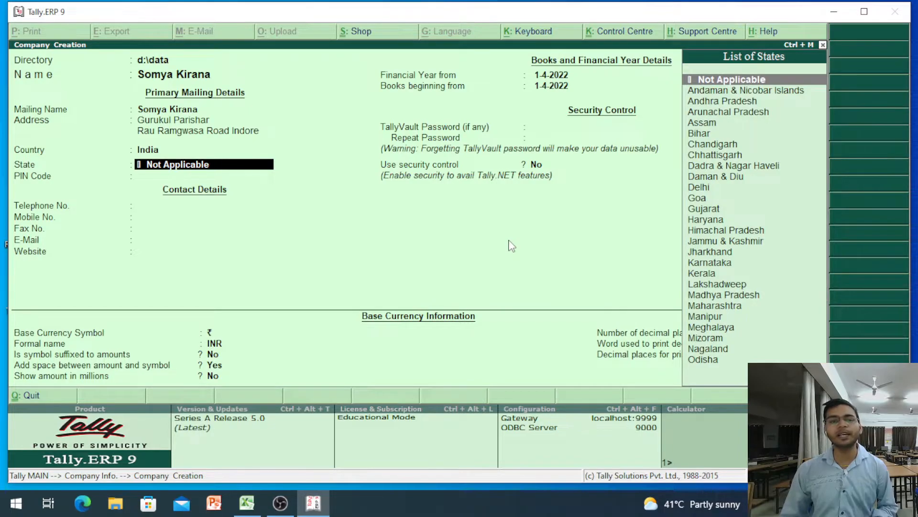
- Choose Madhya Pradesh as the company's state
key(Down)
key(Down)
key(Down)
key(Down)
key(Down)
key(Down)
key(Down)
key(Down)
key(Down)
key(Down)
key(Down)
key(Down)
key(Down)
key(Down)
key(Down)
key(Down)
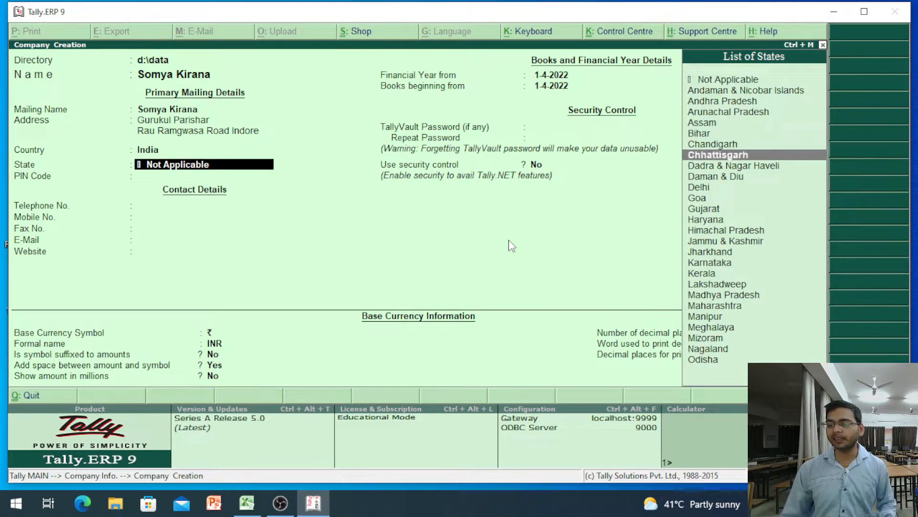
key(Down)
key(Down)
key(Down)
key(Down)
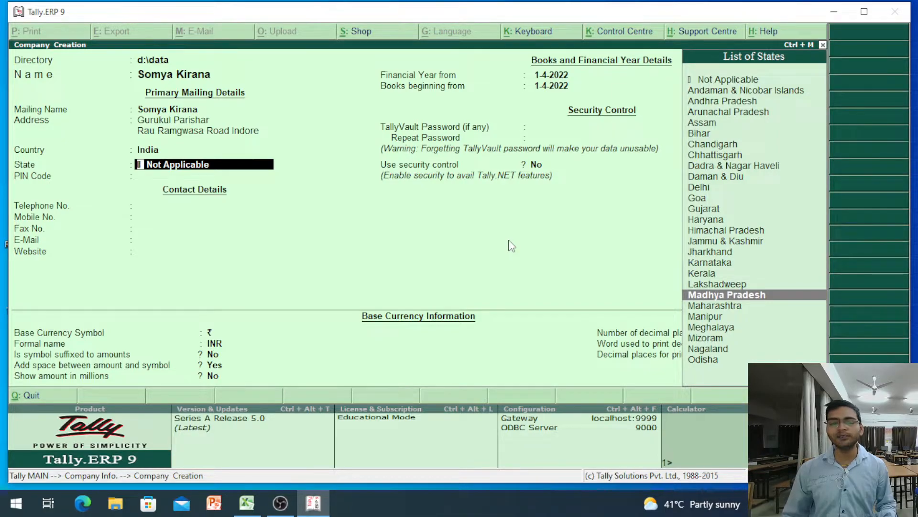
key(Return)
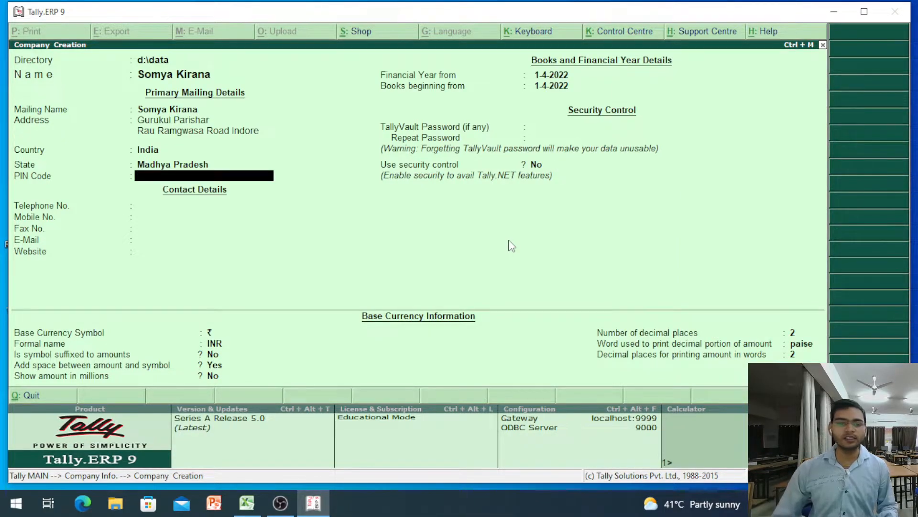
- Enter 452001 as the PIN Code
text(45)
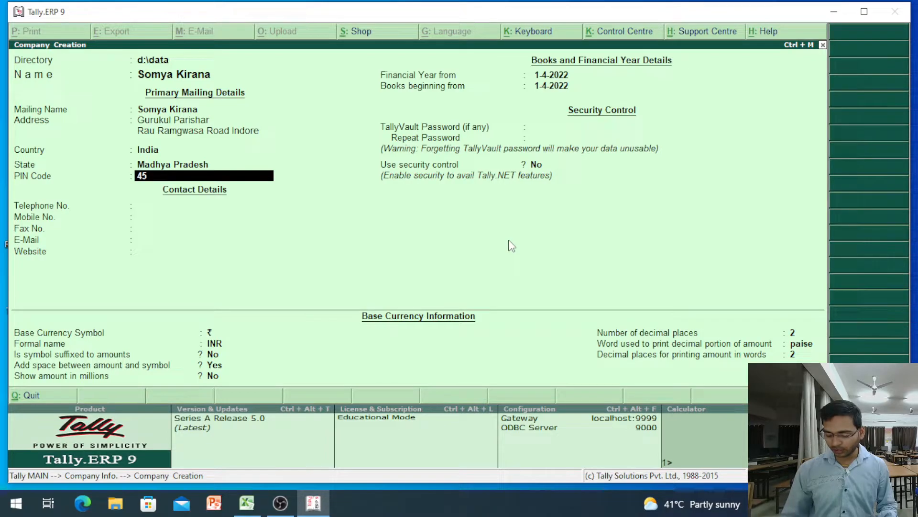
text(20001)
key(BackSpace)
key(BackSpace)
text(1)
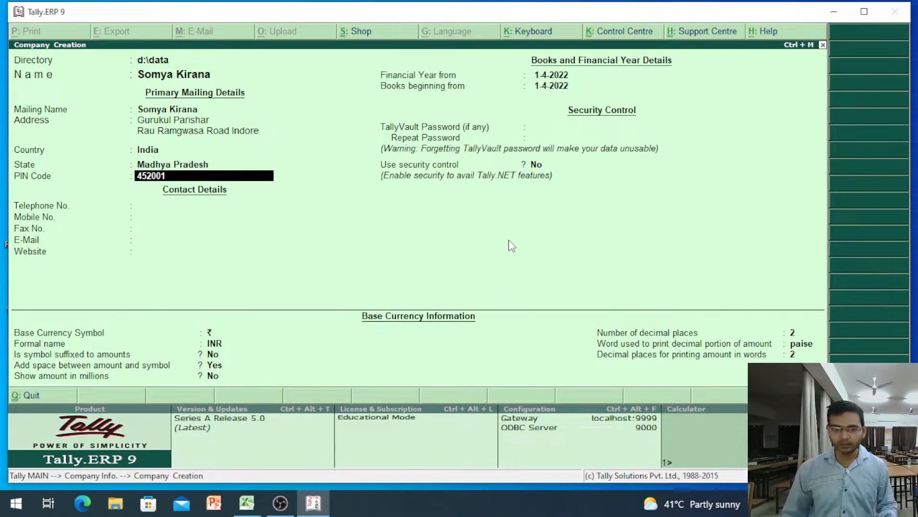
key(Return)
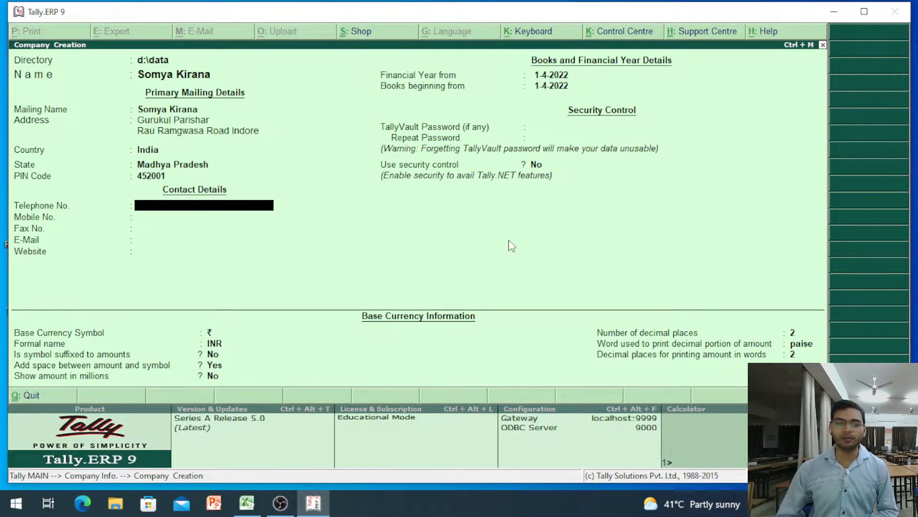
- Enter the company's telephone number, mobile number and e-mail address, leaving Fax No. blank
text(0)
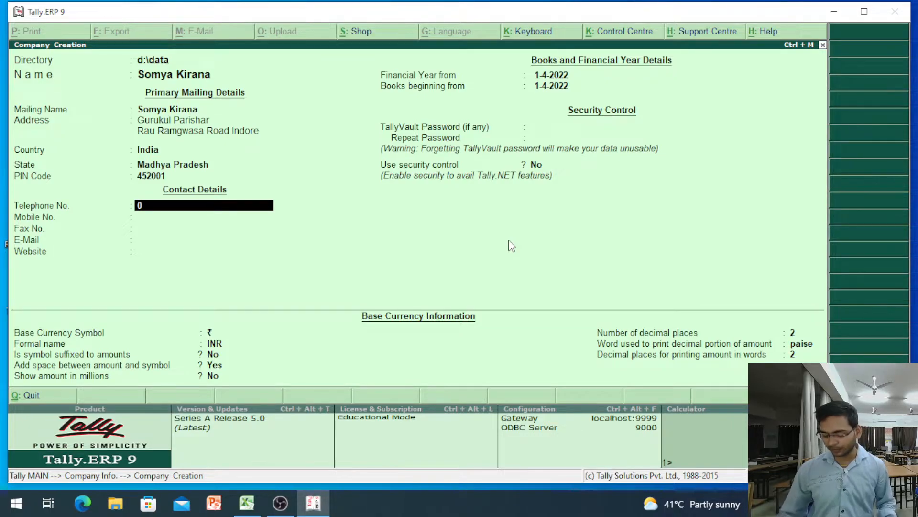
text(31123456)
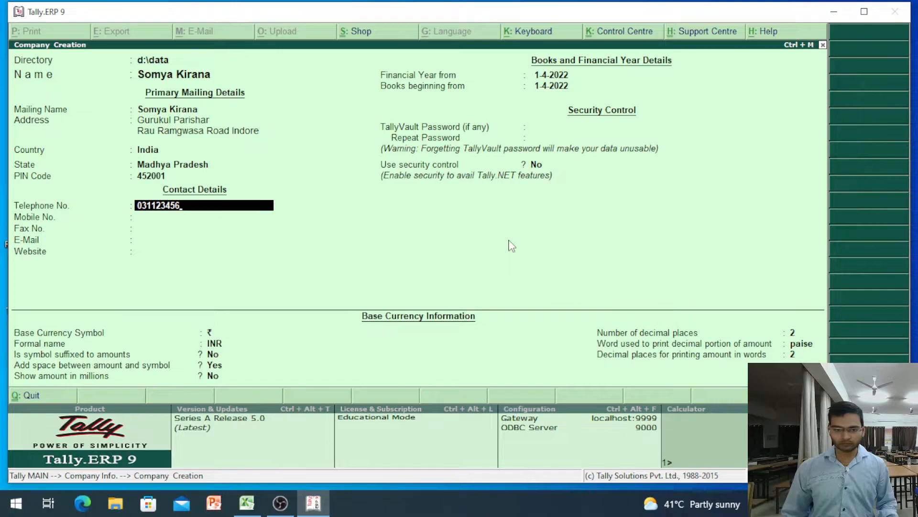
key(Return)
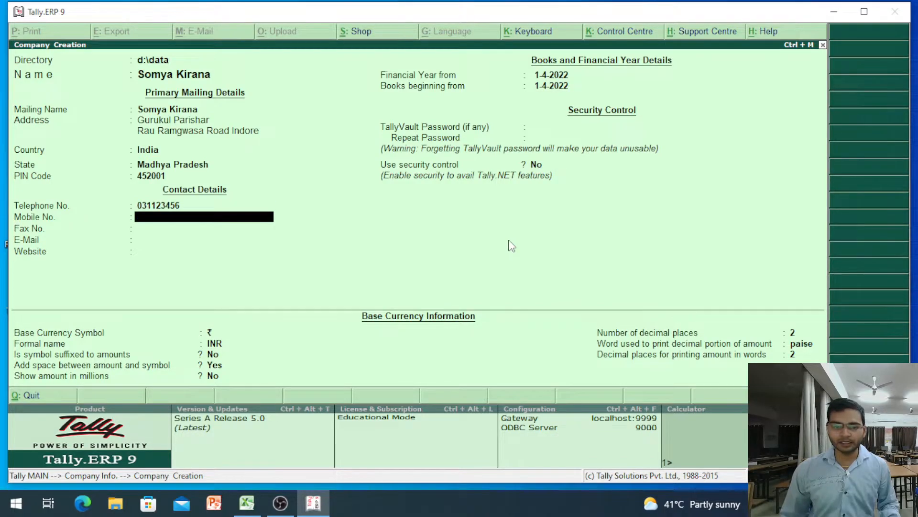
text(8888888888)
key(Return)
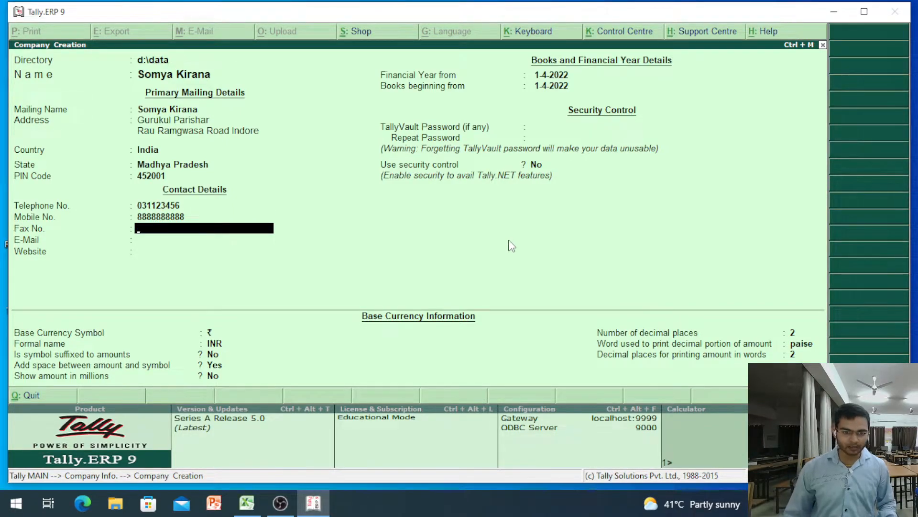
key(Return)
text(abc@gmail.com)
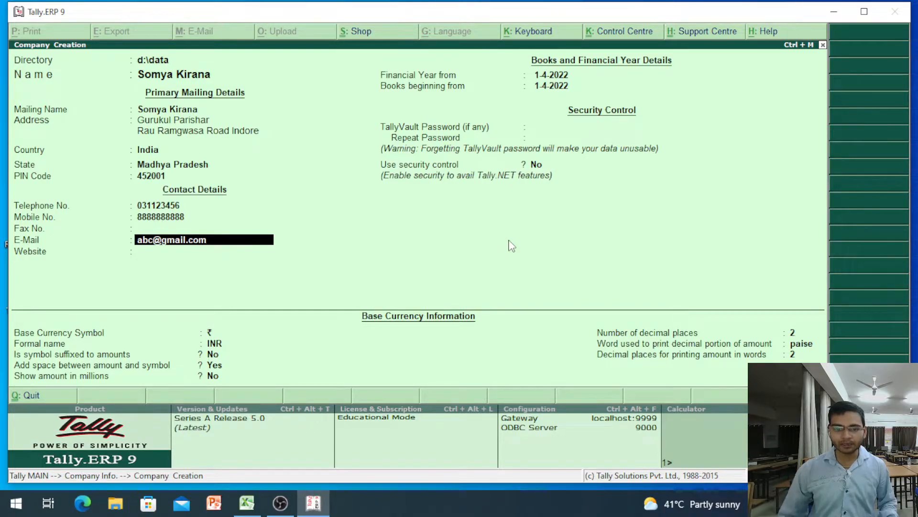
key(Return)
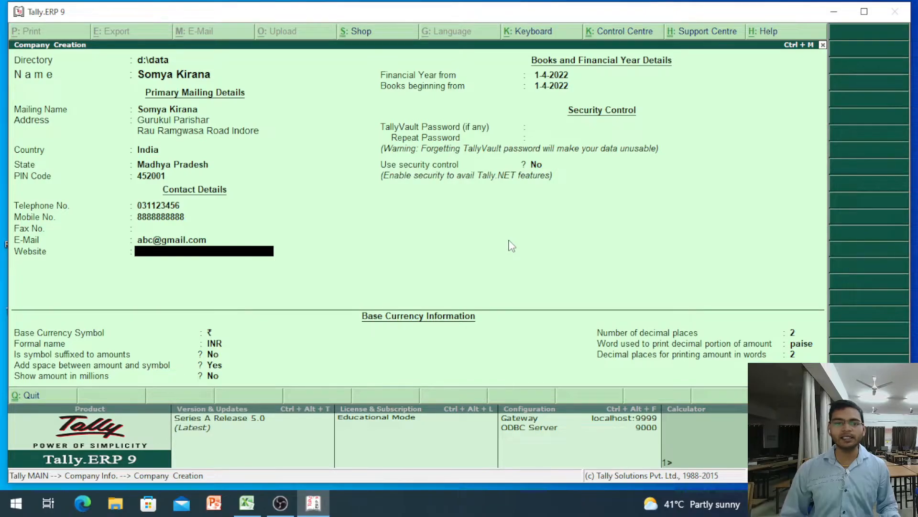
key(Return)
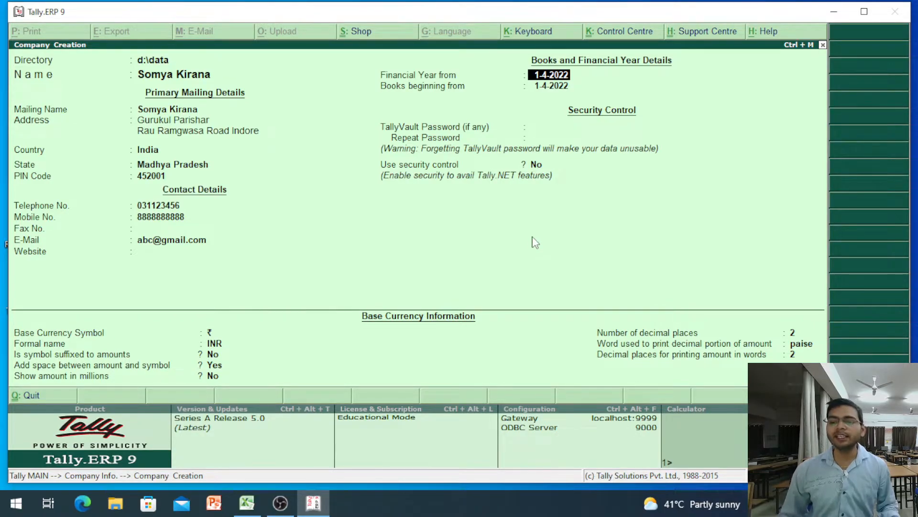
key(Return)
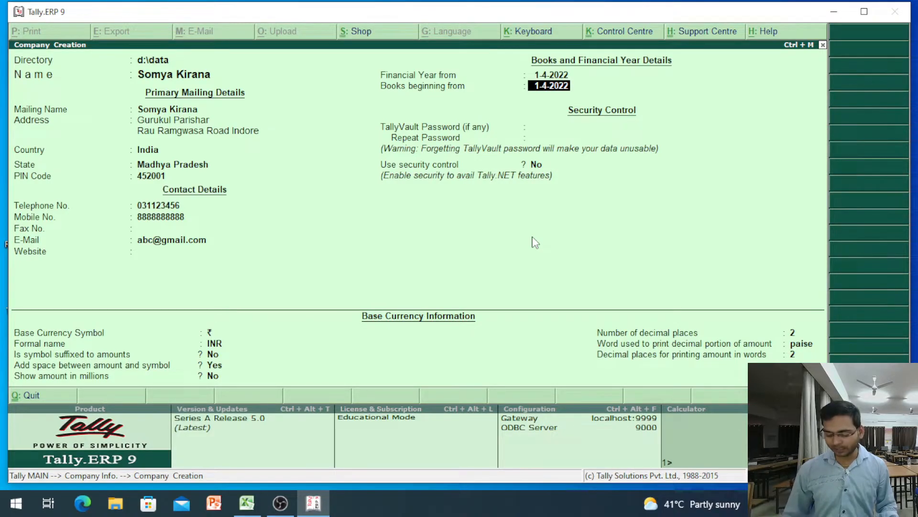
- Enter 2-4-2022 as the Books beginning from date
text(2.4.)
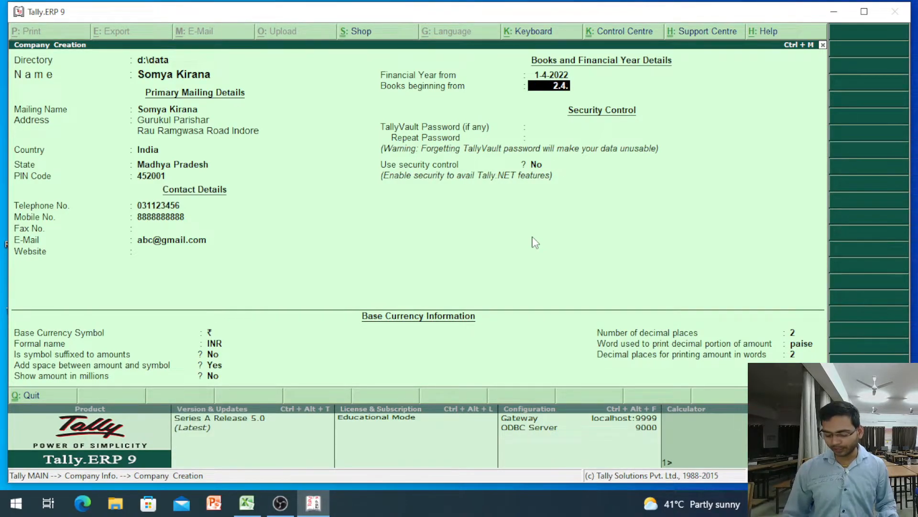
text(200)
key(BackSpace)
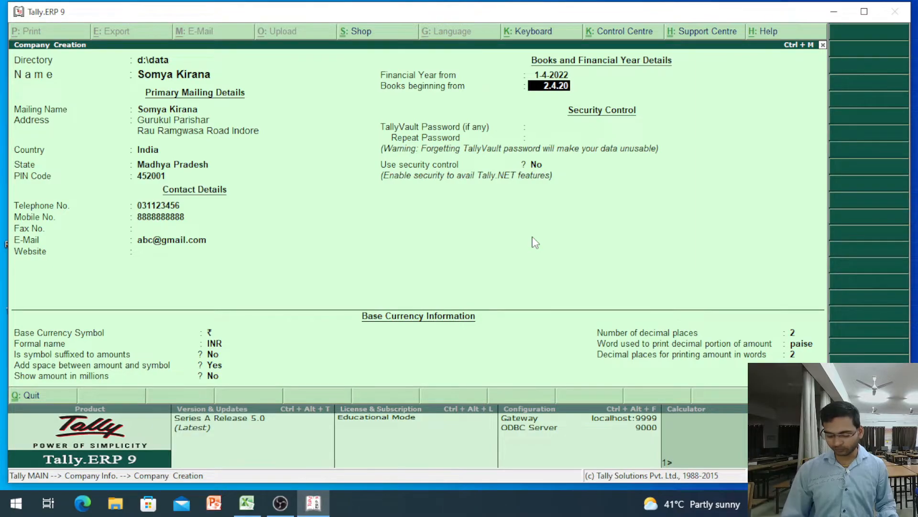
key(Return)
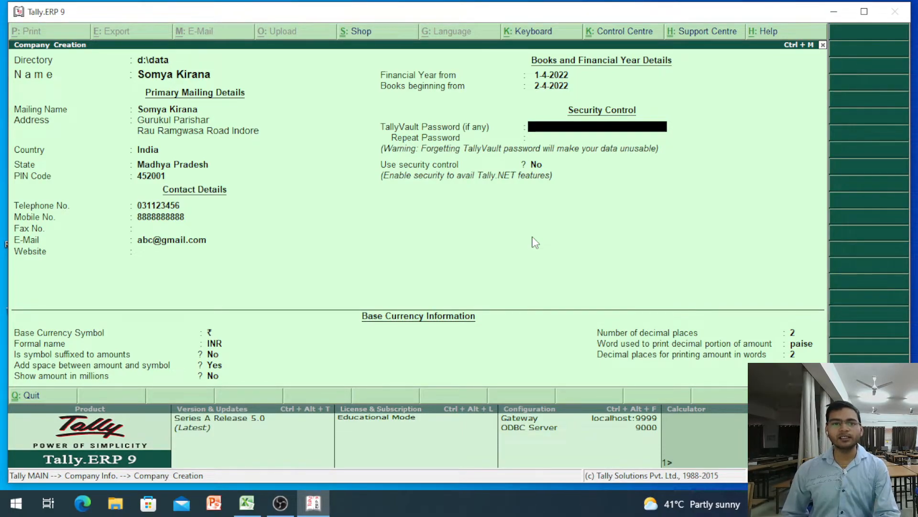
key(Return)
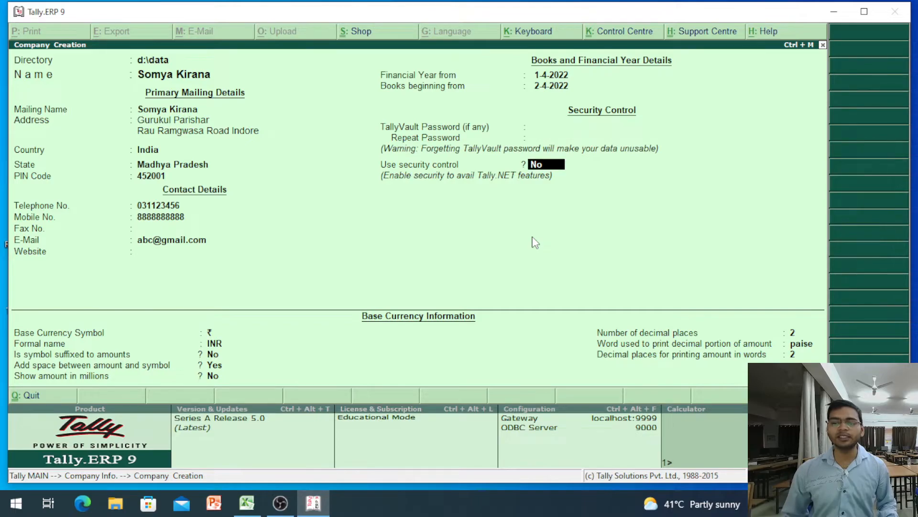
key(Return)
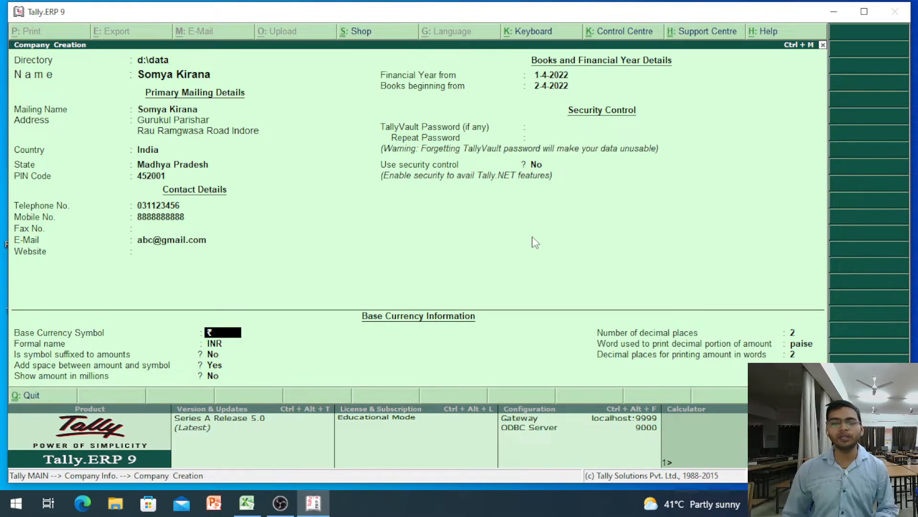
key(Return)
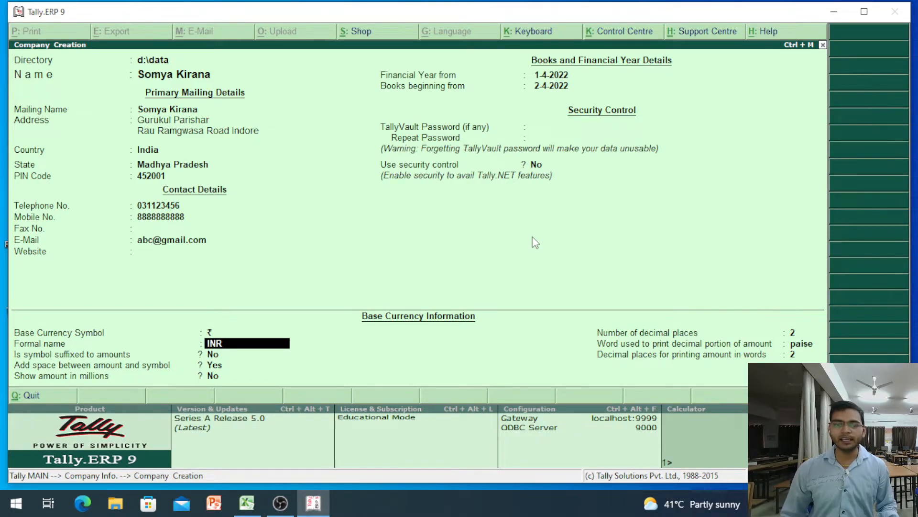
key(Return)
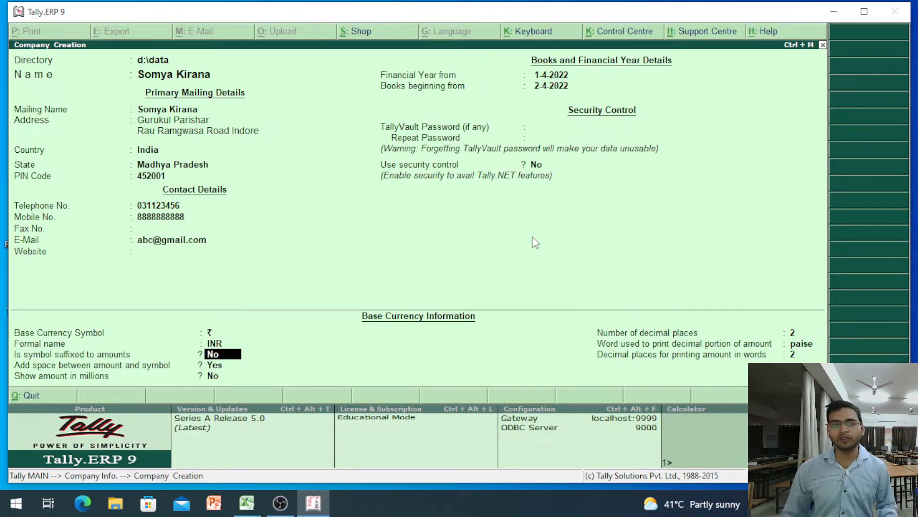
key(Return)
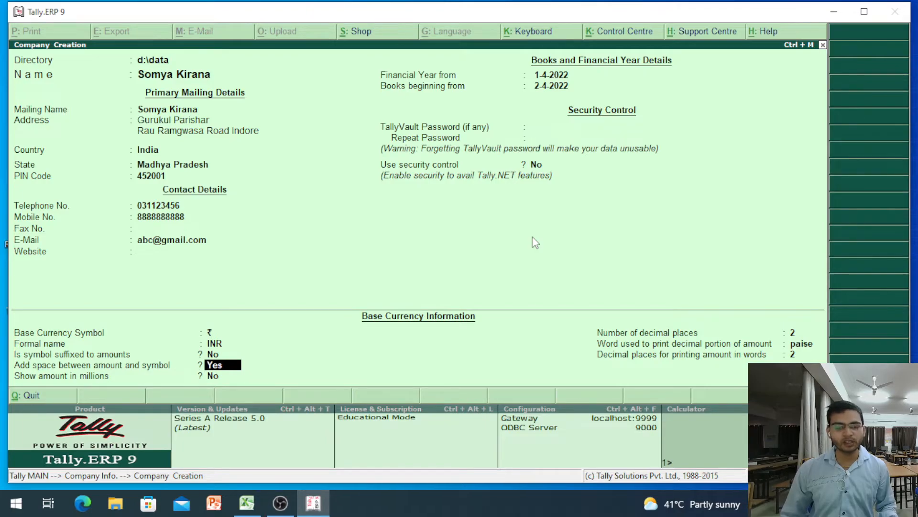
key(Return)
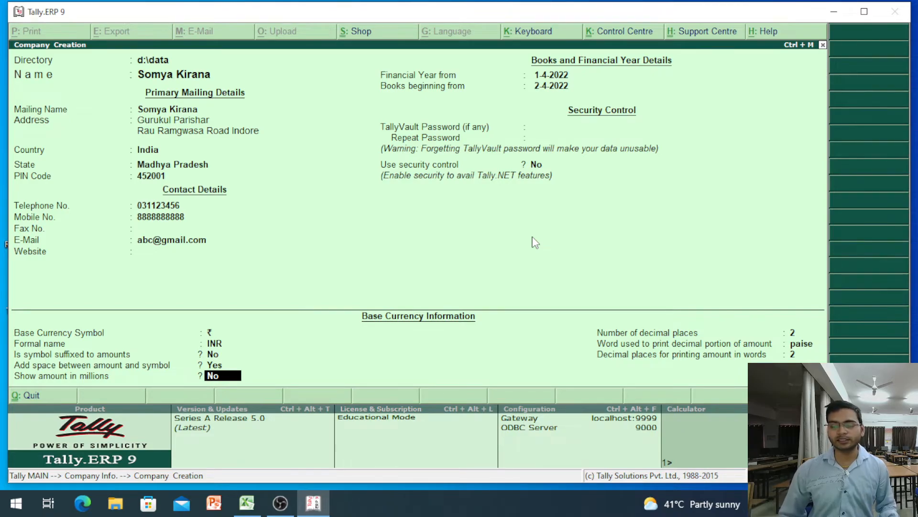
key(Return)
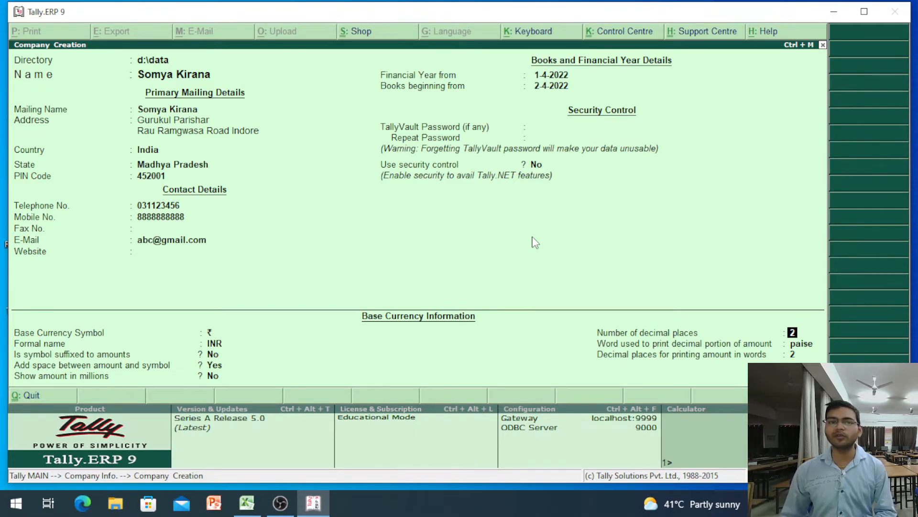
- Keep 2 decimal places, 'paise' and 2 decimal places in words, reaching the Accept? prompt
key(Return)
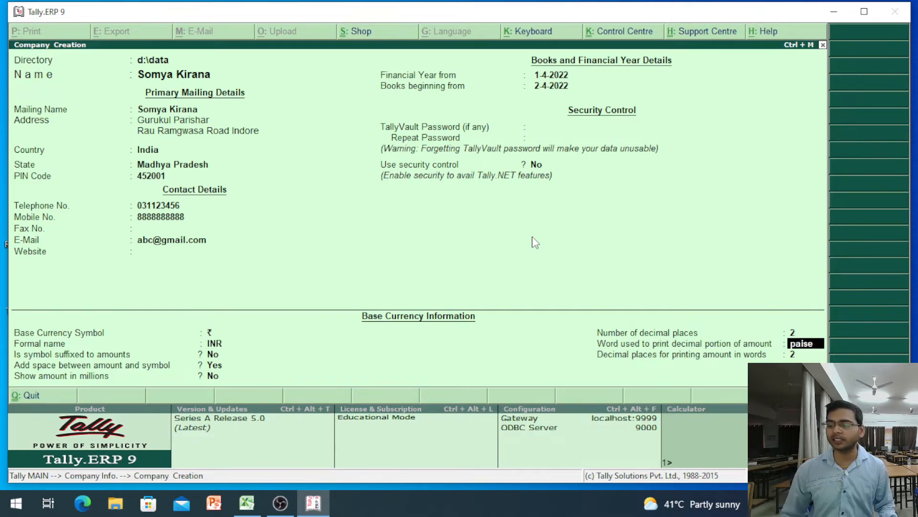
key(Return)
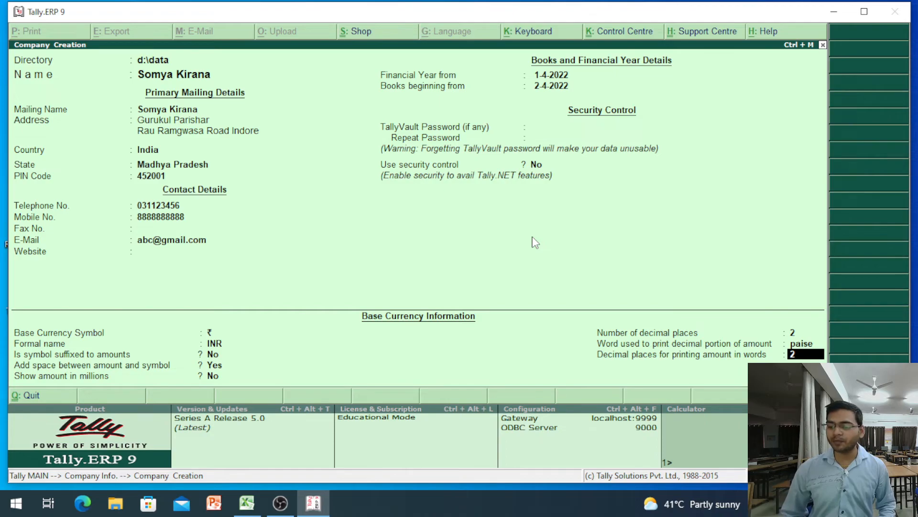
key(Return)
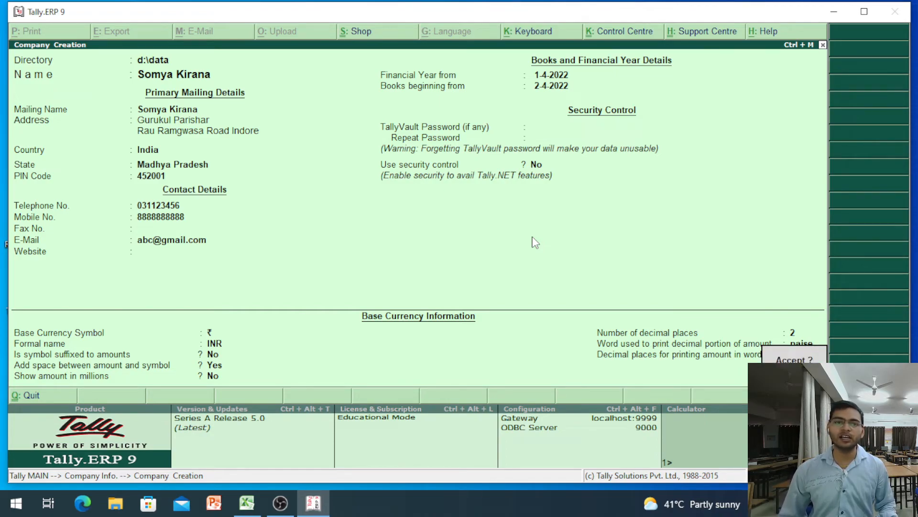
- Accept the company details so Somya Kirana is created and shown on the Gateway of Tally
key(y)
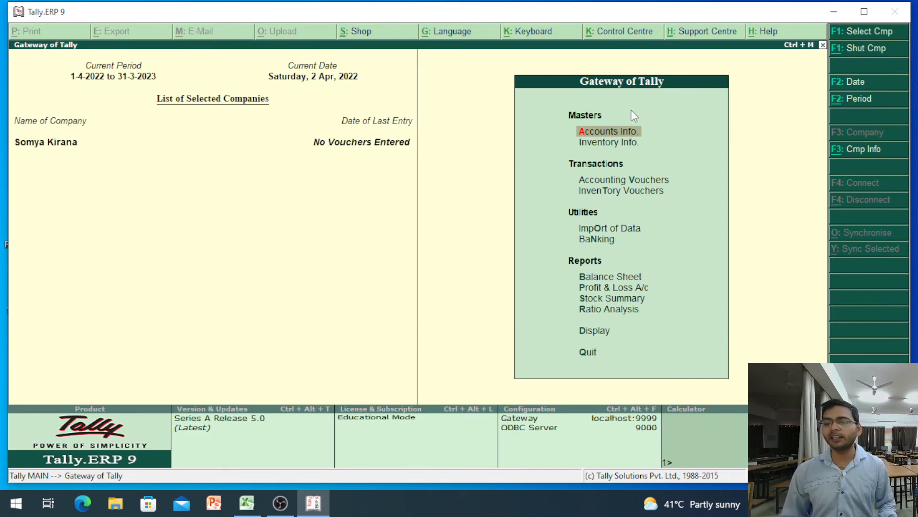
key(Down)
key(Down)
key(Down)
key(Up)
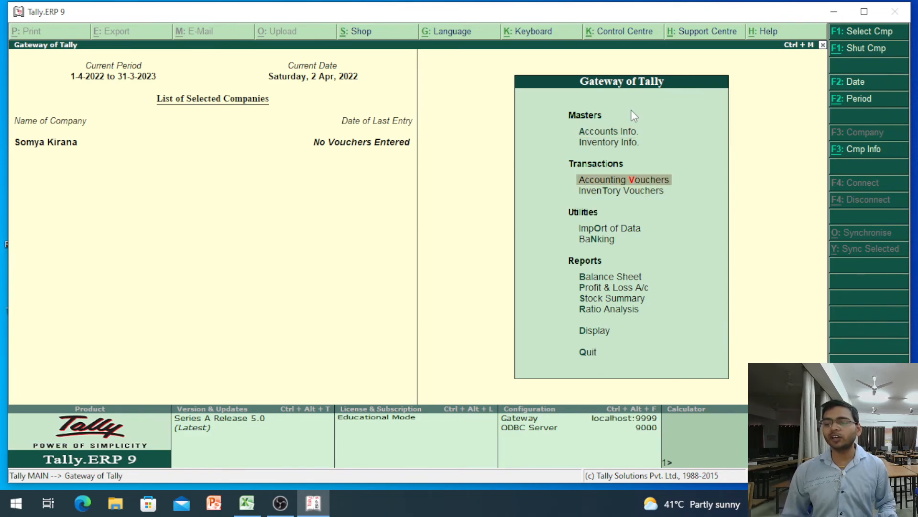
key(Down)
key(Down)
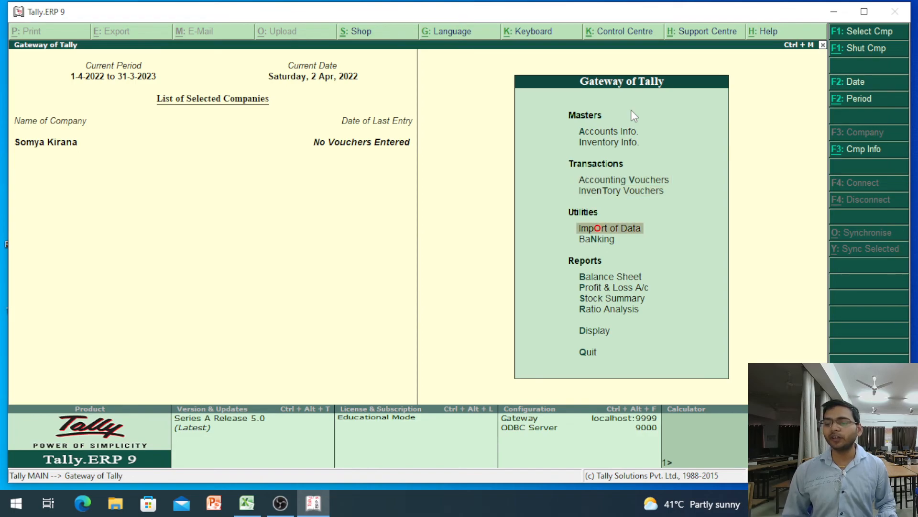
key(Down)
key(Down)
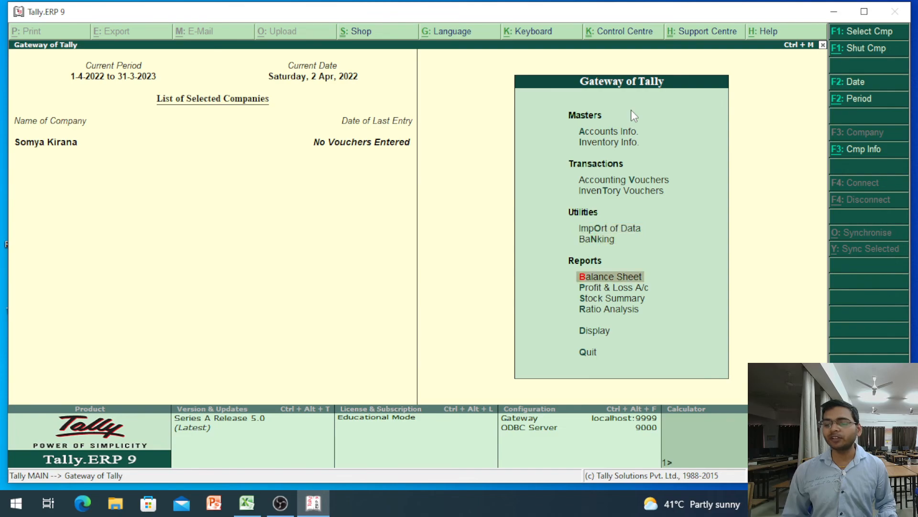